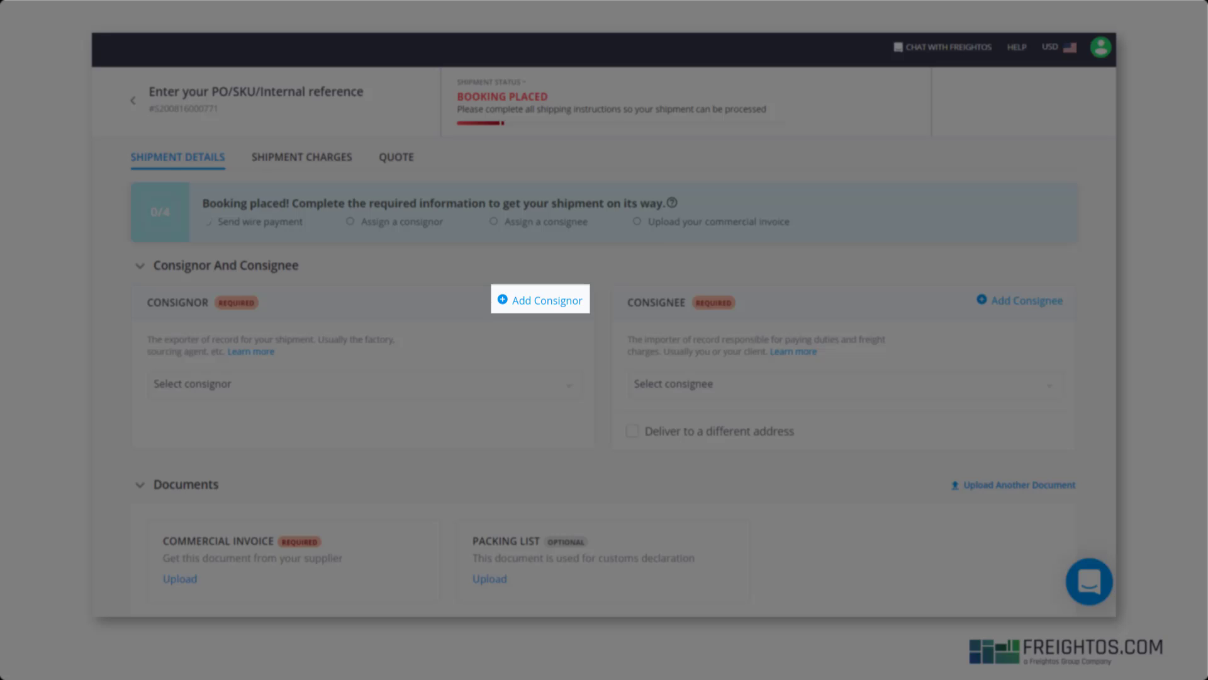
- Enter company name The Great Factory with the contact's full name, e-mail and phone number
type("The Great Factory")
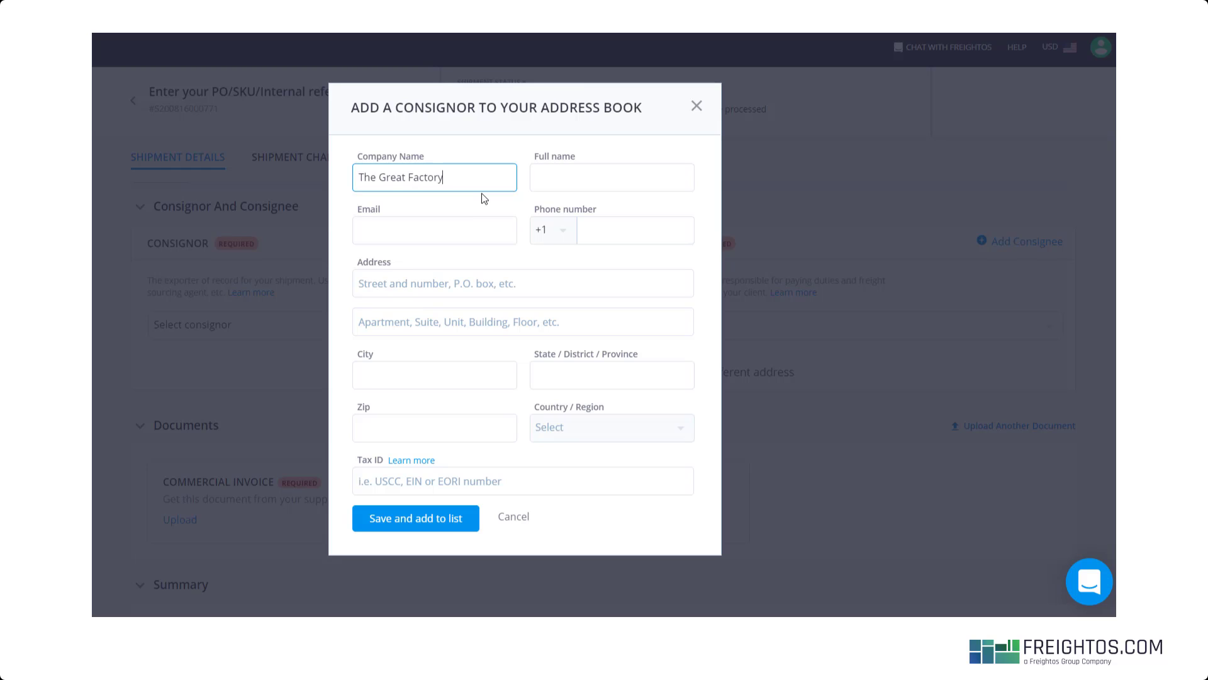
key("Tab")
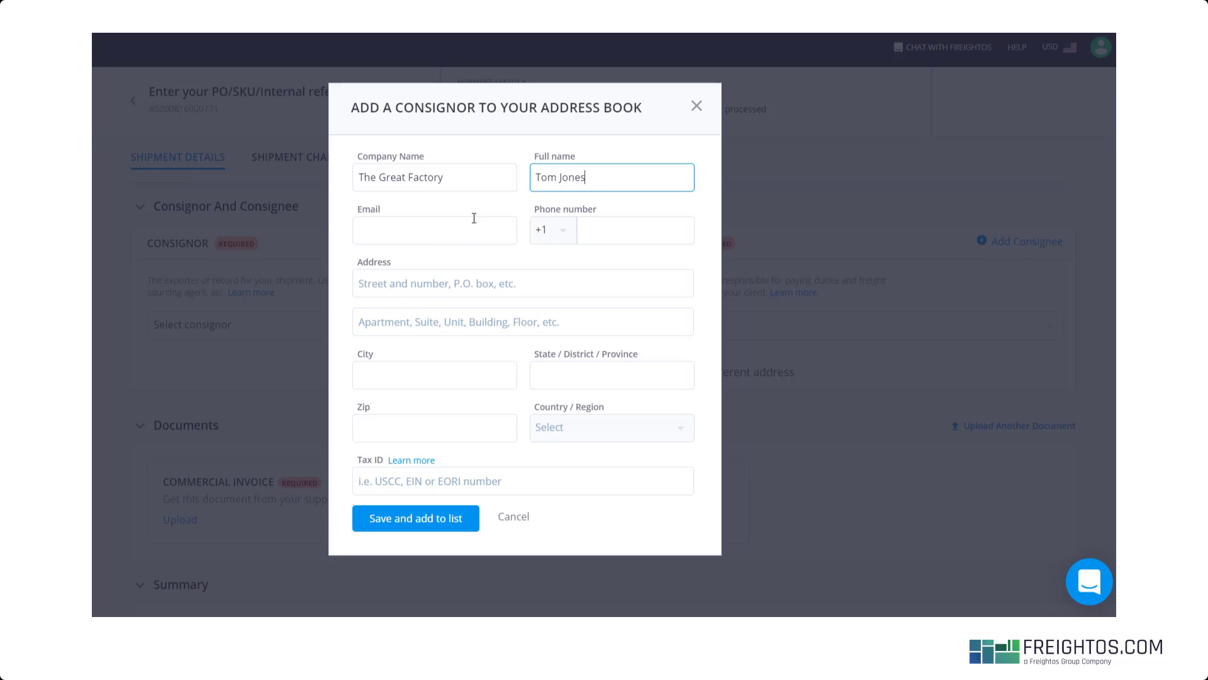
left_click(470, 227)
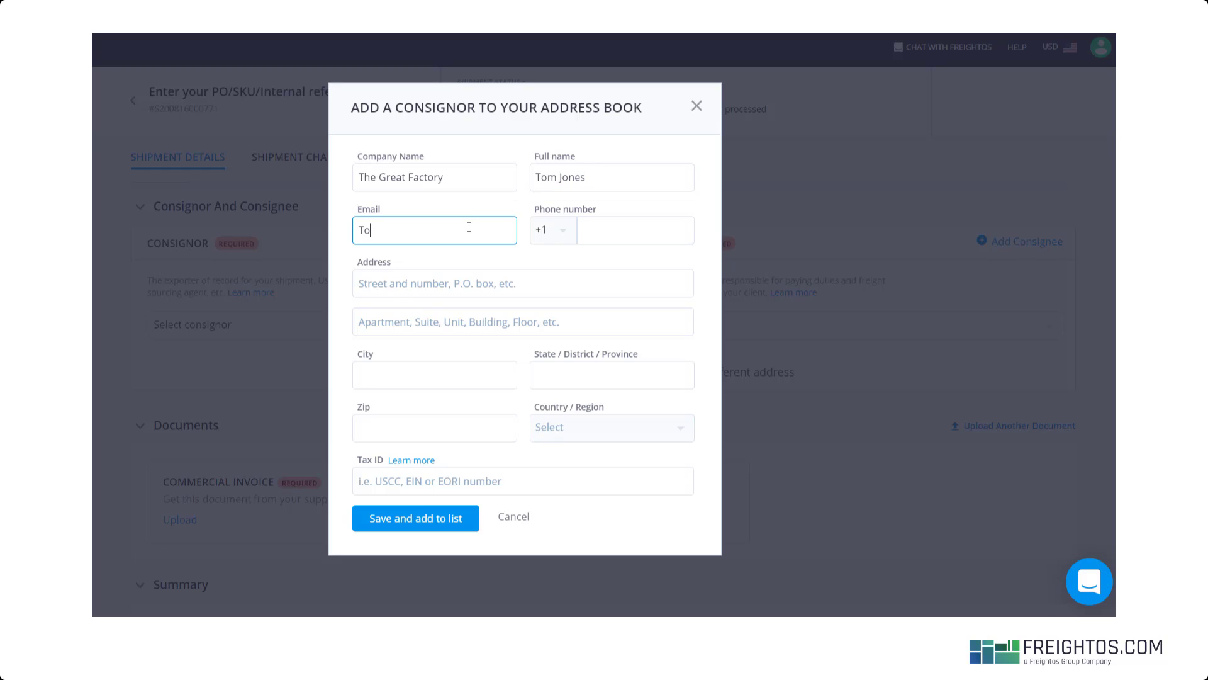
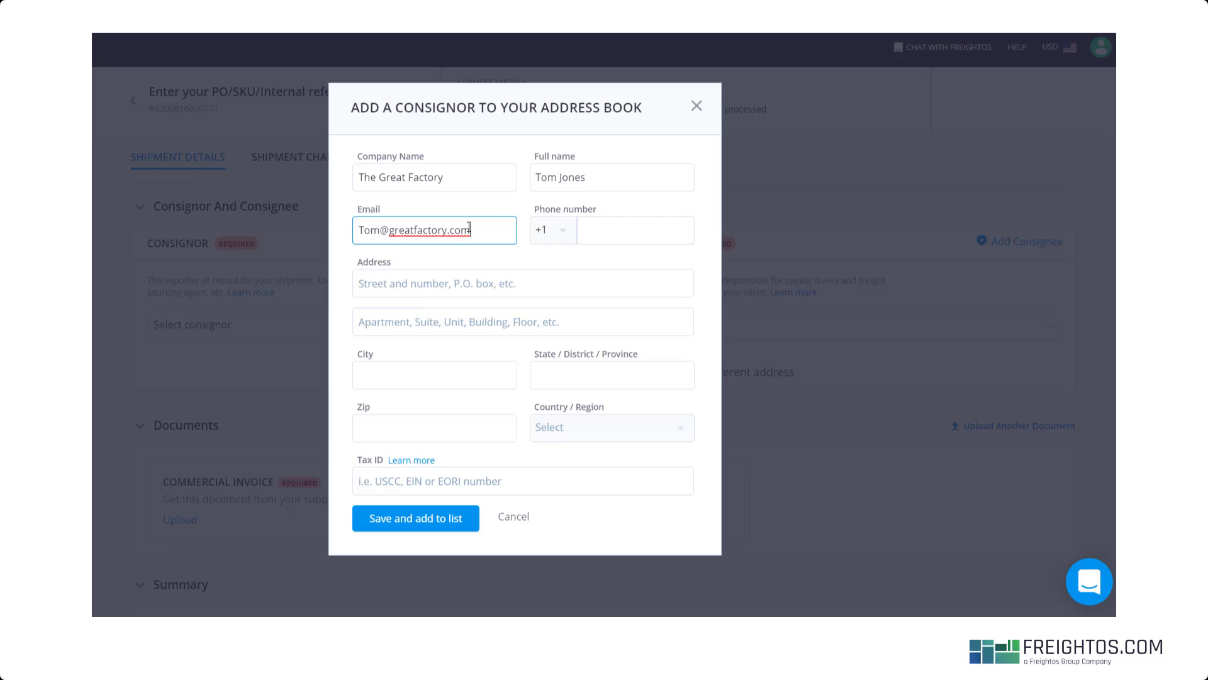
key("Tab")
key("Tab")
type("578-555-5555")
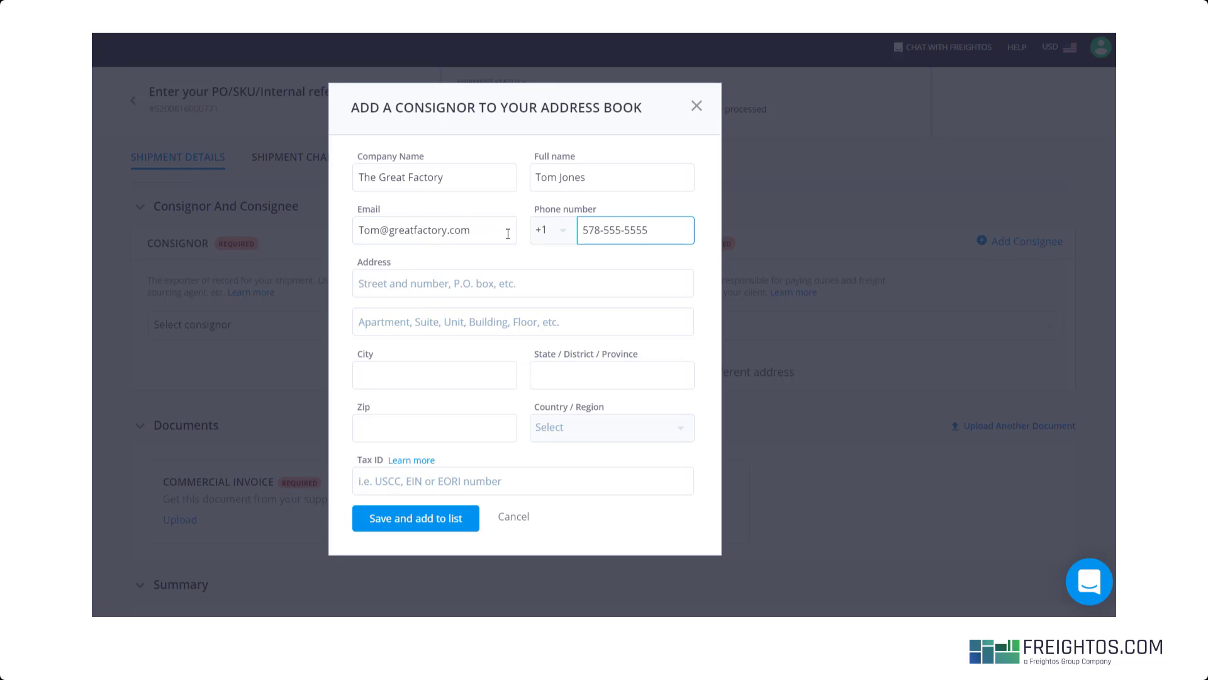
- Fill in the street address, city Shanghai, state East Central China, zip code and tax ID, then save the consignor
left_click(491, 286)
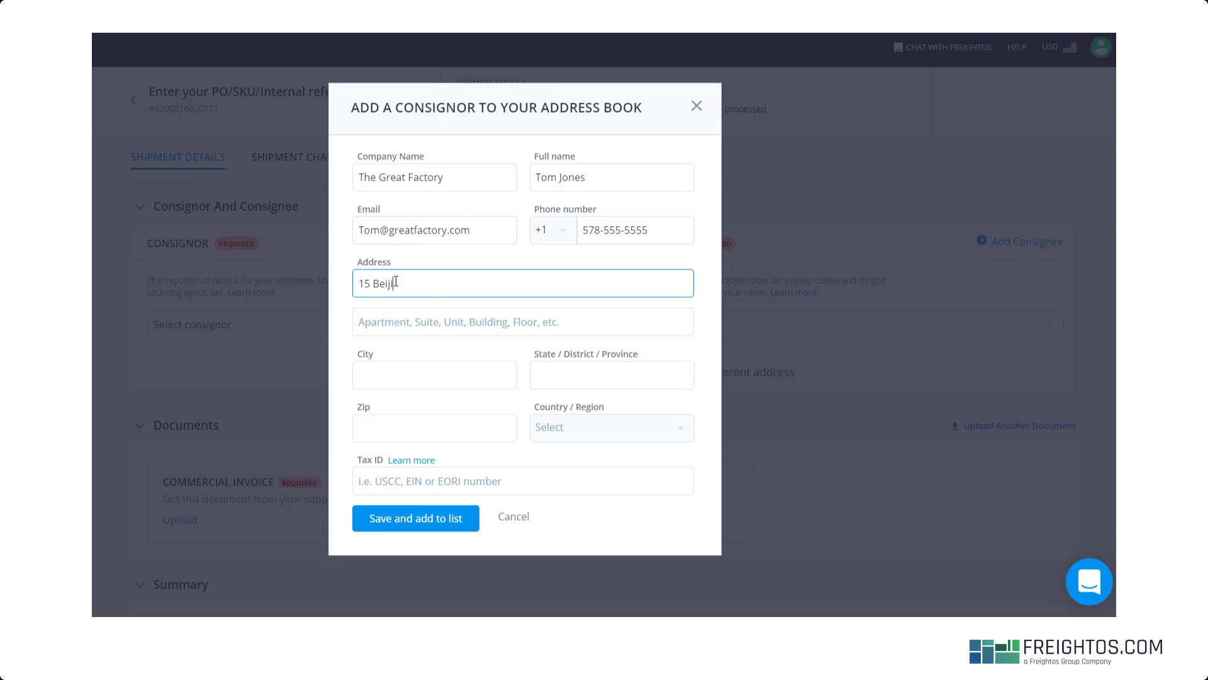
key("Tab")
type("Shanghai")
left_click(643, 374)
type("East Central China")
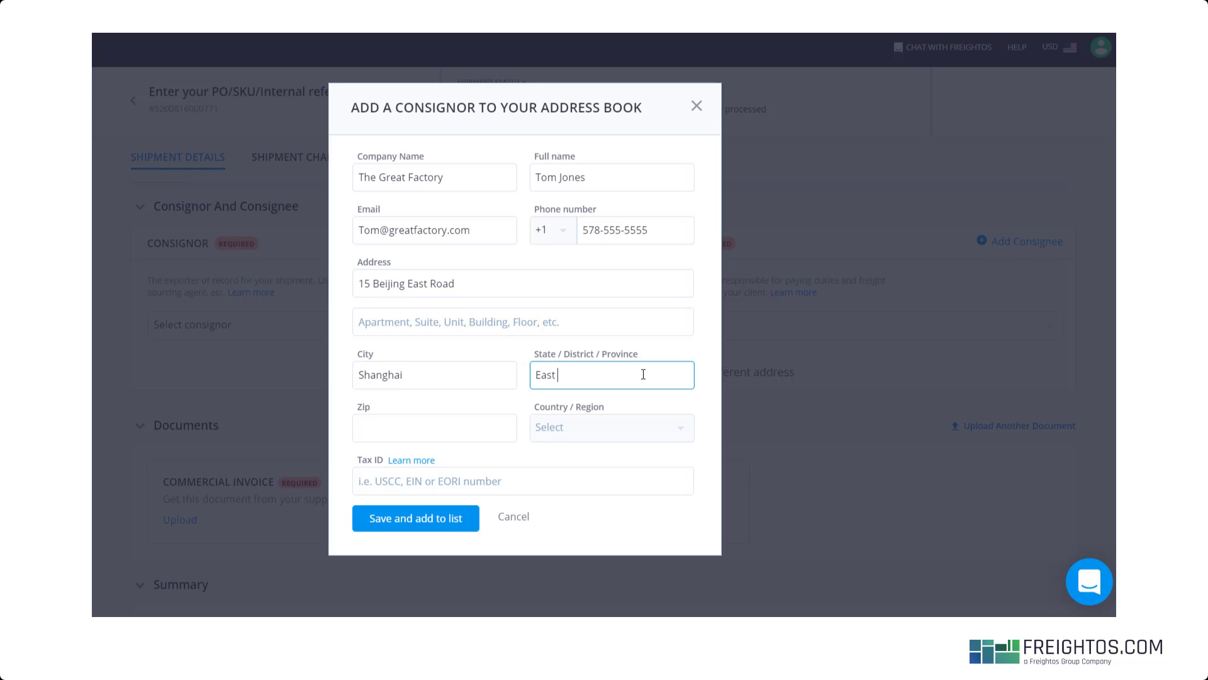
left_click(502, 423)
type("2000")
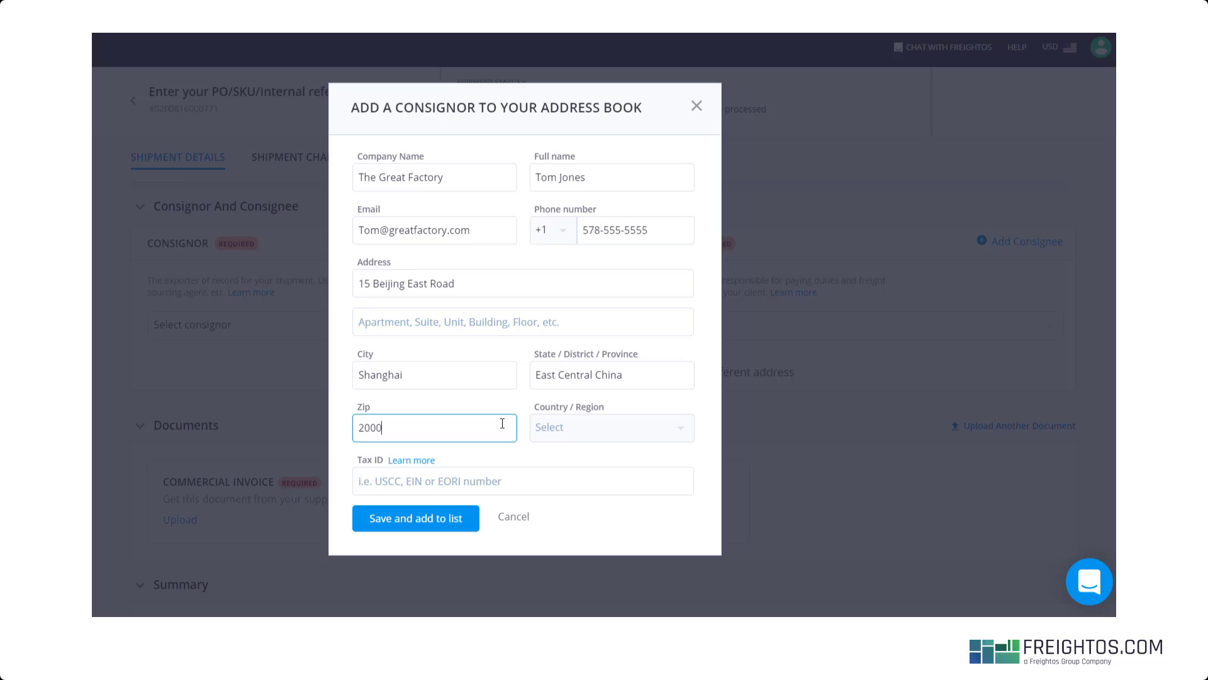
type("09")
key("Tab")
key("Tab")
type("12-3456789")
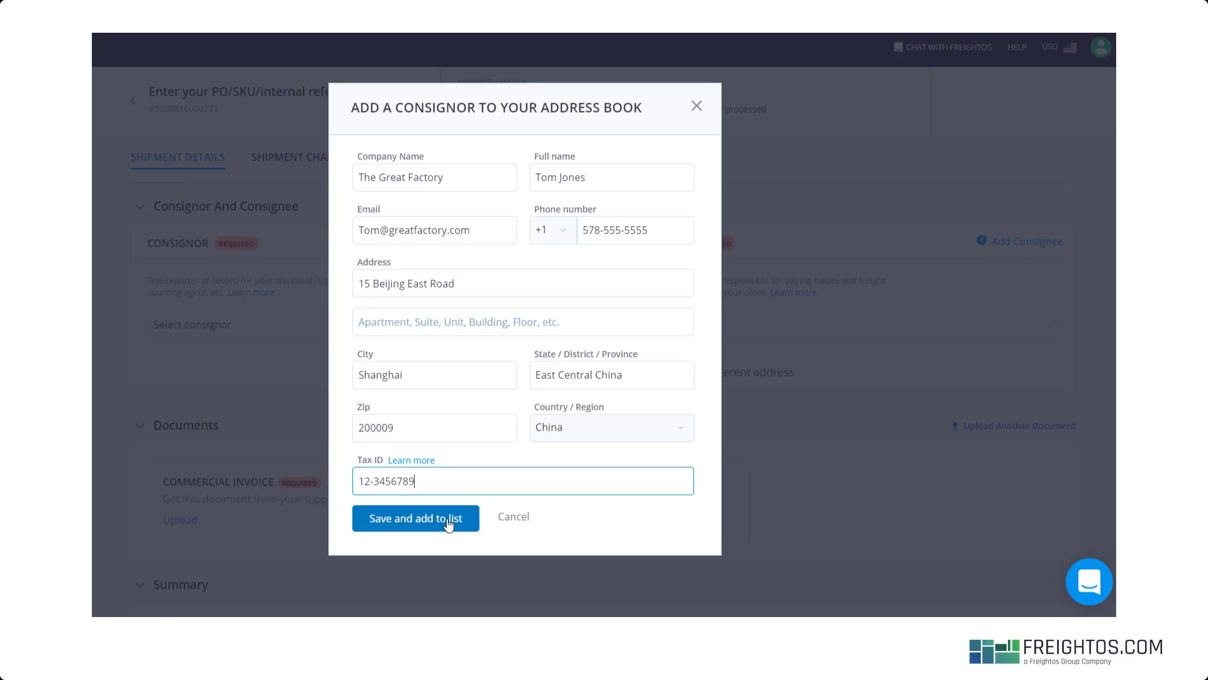
left_click(449, 520)
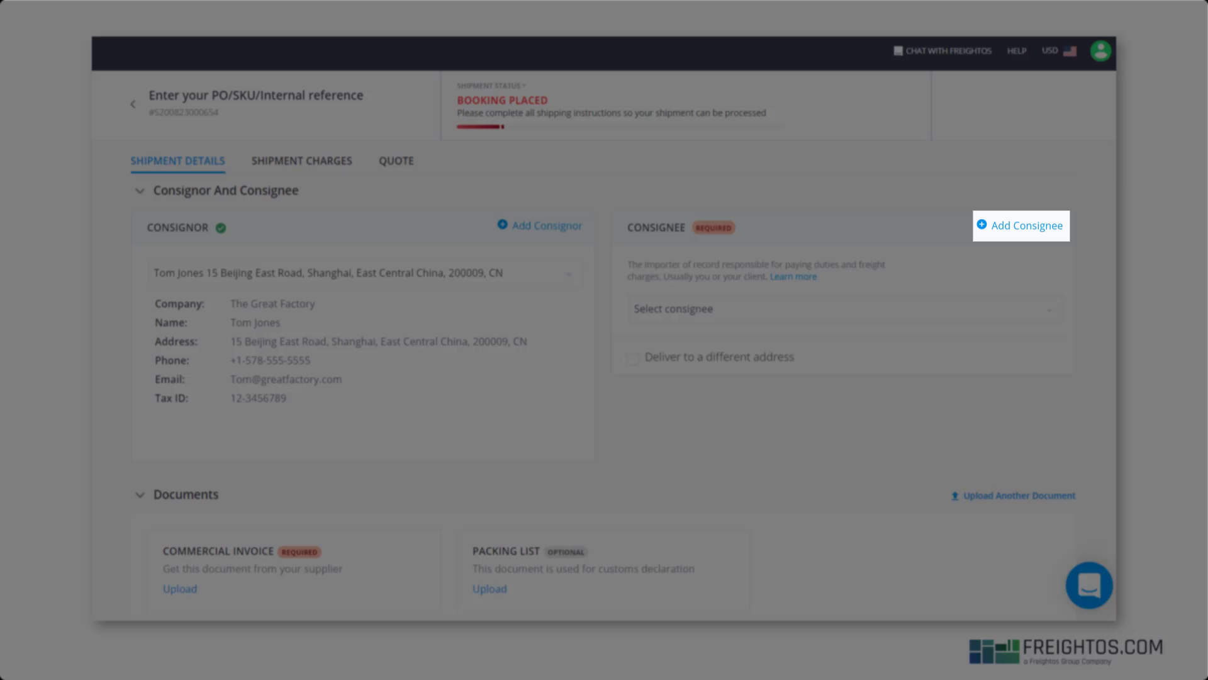
- Enter company name Bottles Ltd. with the contact's full name, e-mail and phone number
type("Bottles Ltd.")
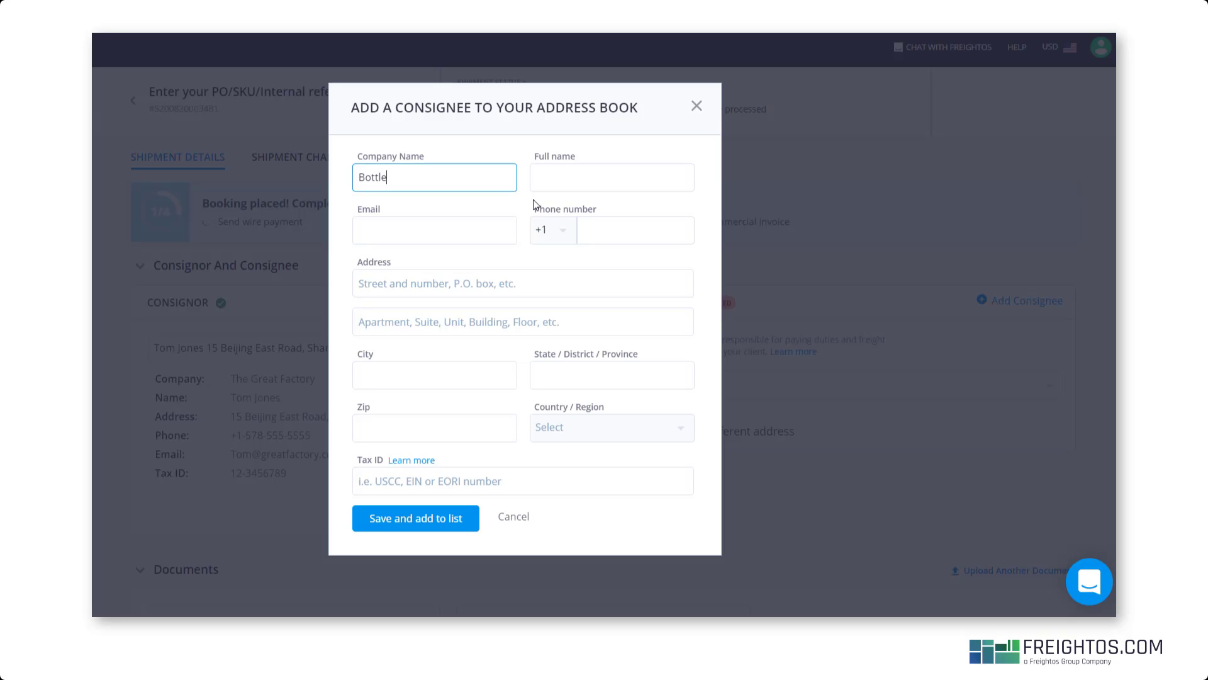
key("Tab")
type("John Smith")
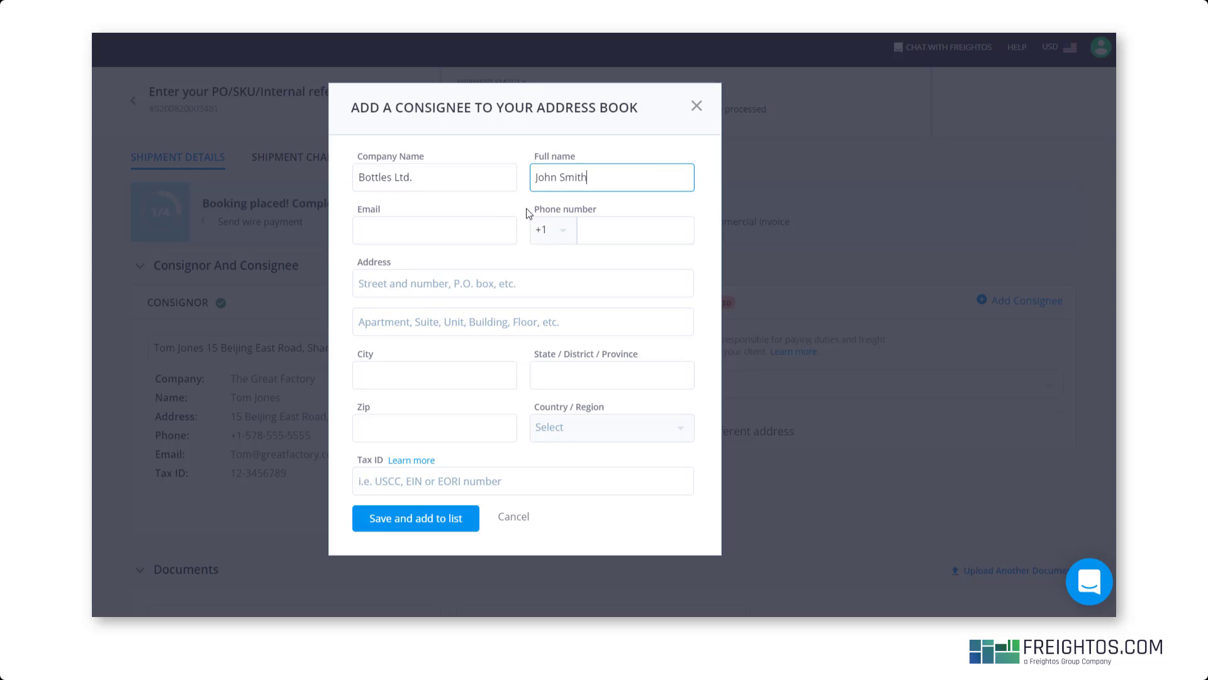
key("Tab")
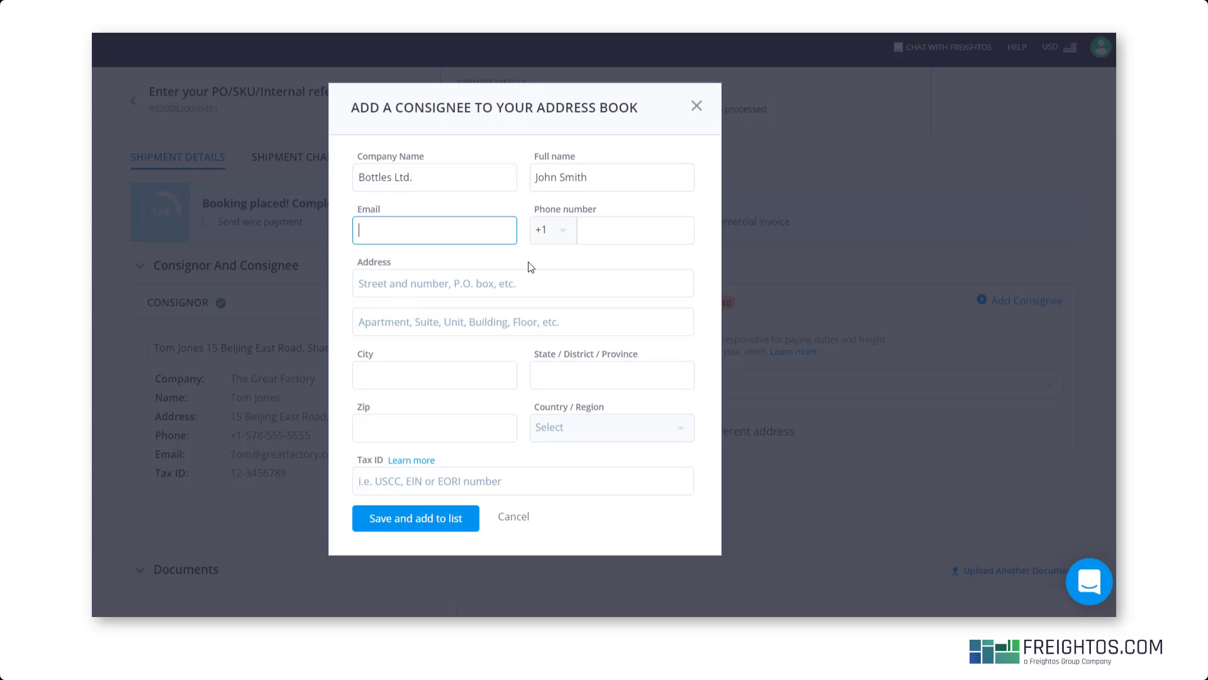
left_click(587, 224)
type("555-555-5555")
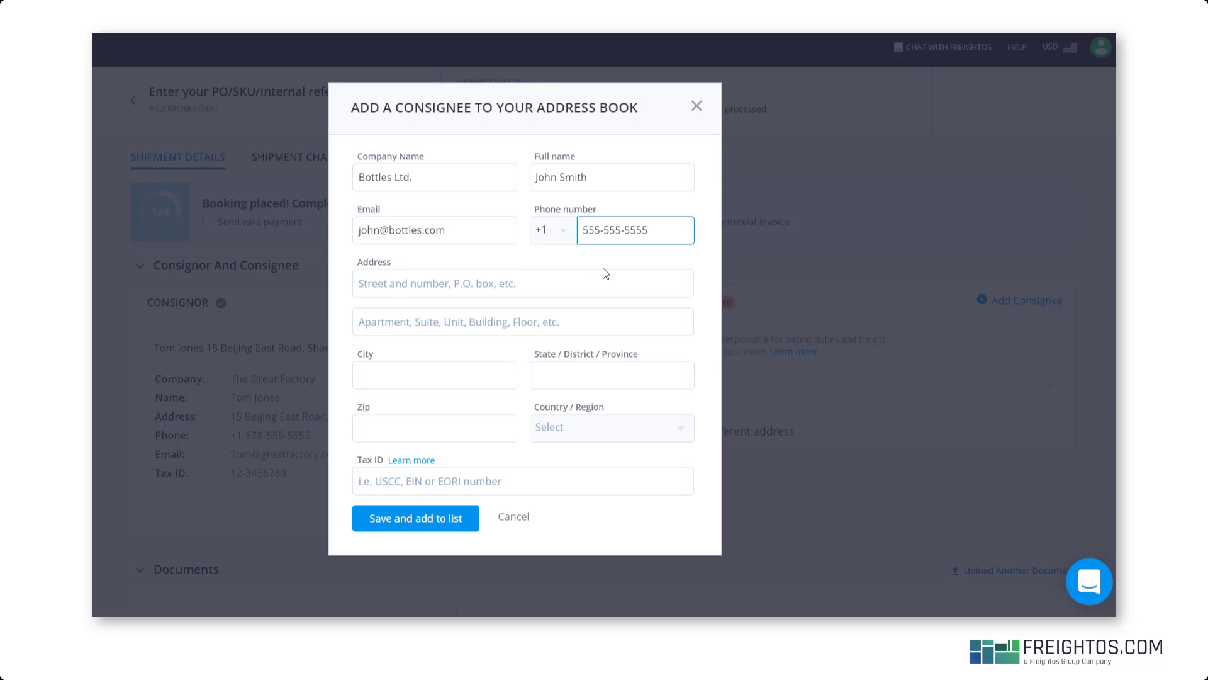
- Add the street address and zip code, set country to United States of America, enter the tax ID, and save the consignee
left_click(574, 285)
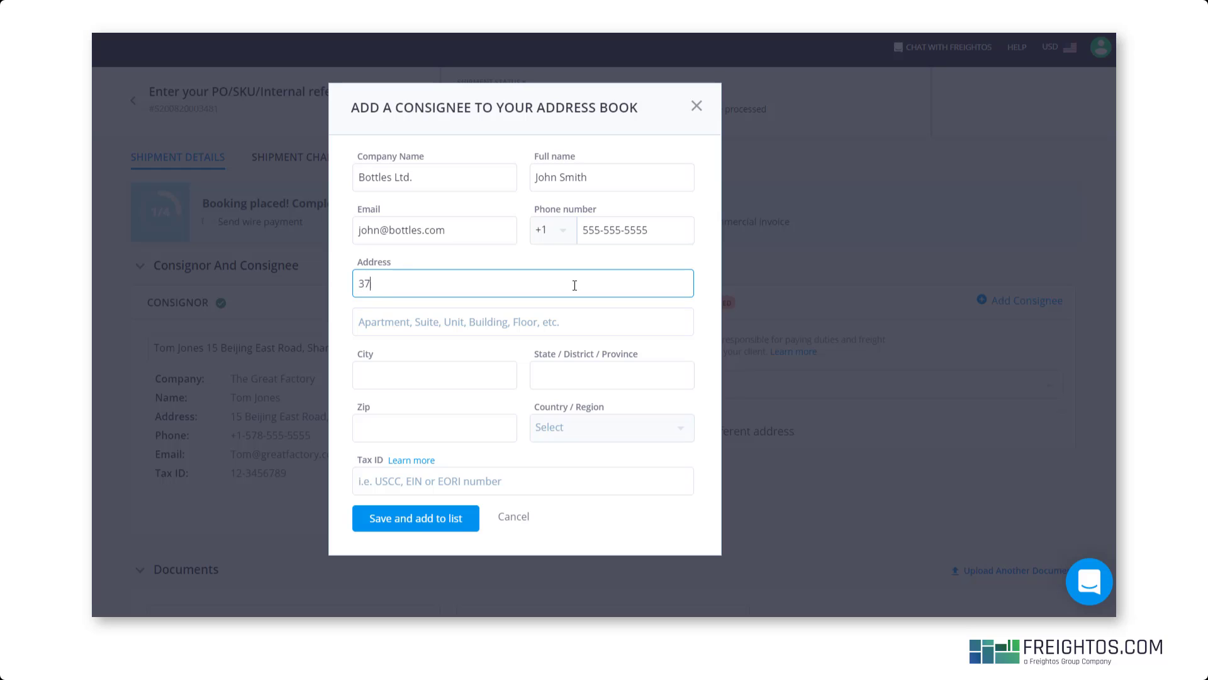
left_click(447, 426)
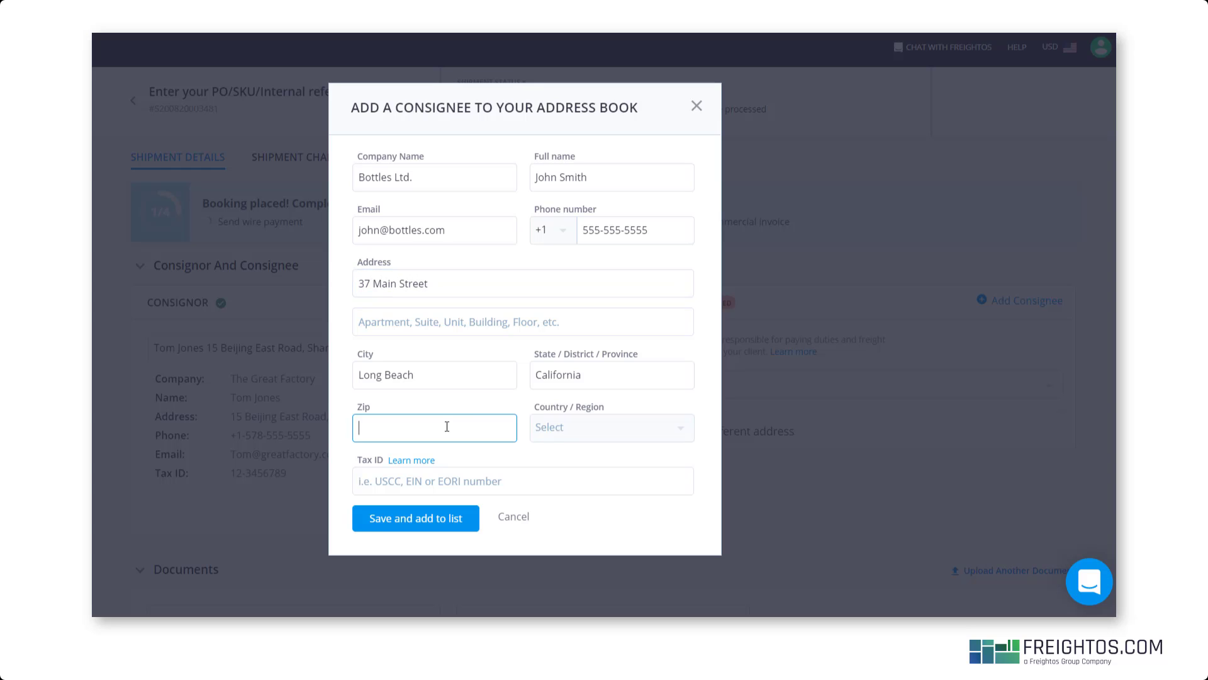
type("90712")
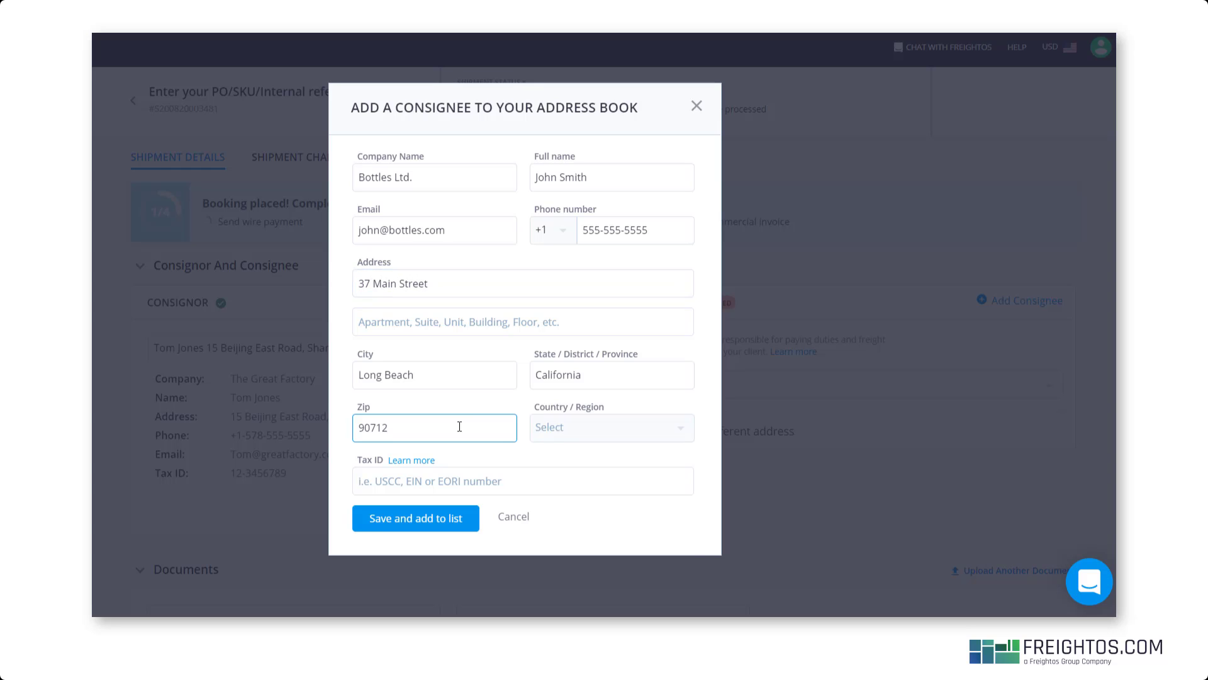
left_click(549, 427)
type("united")
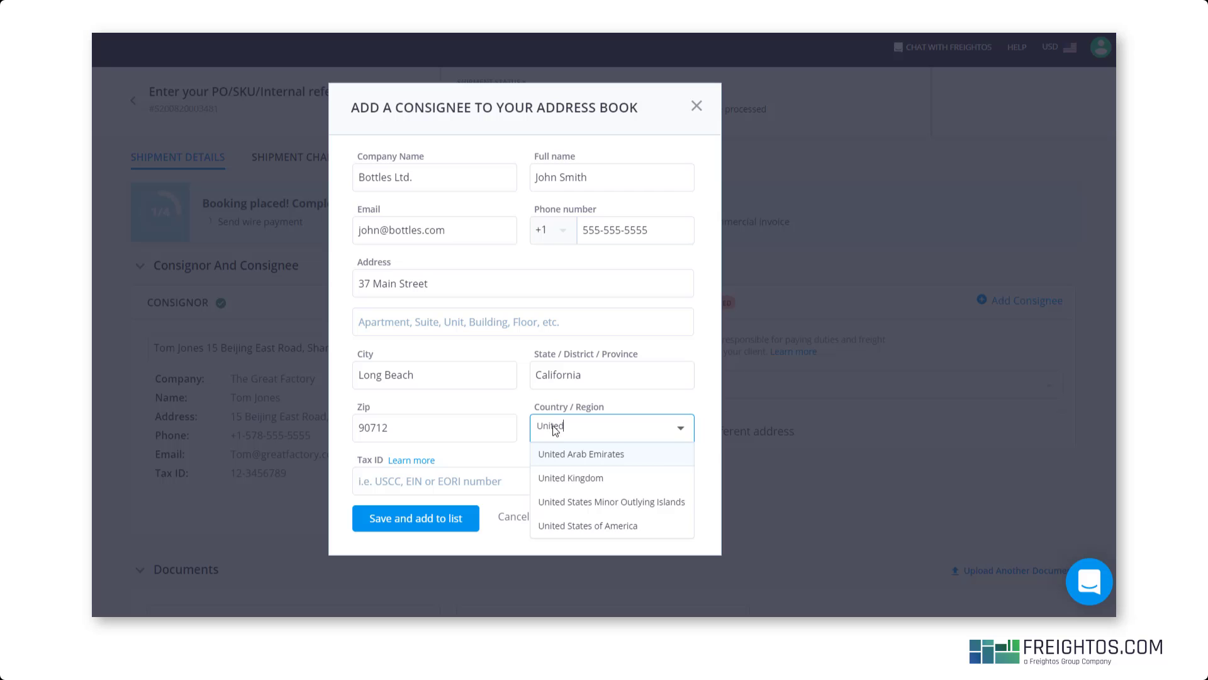
key("Down")
key("Down")
key("Down")
key("Return")
left_click(464, 489)
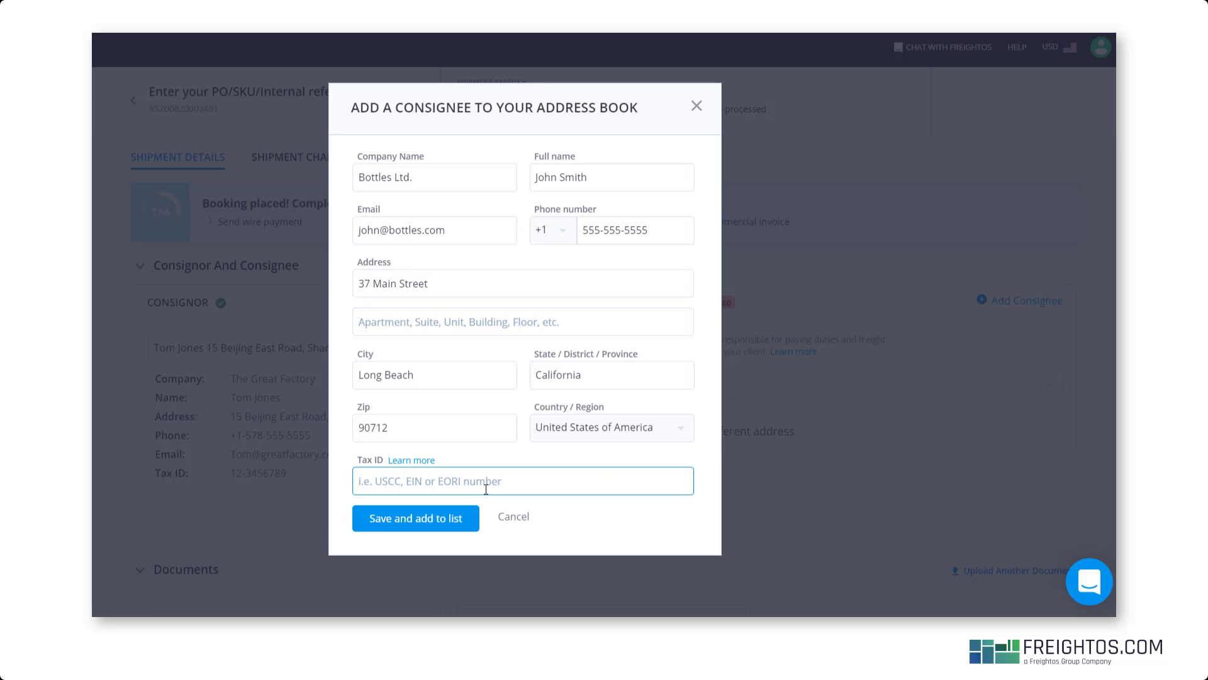
type("12-3456789")
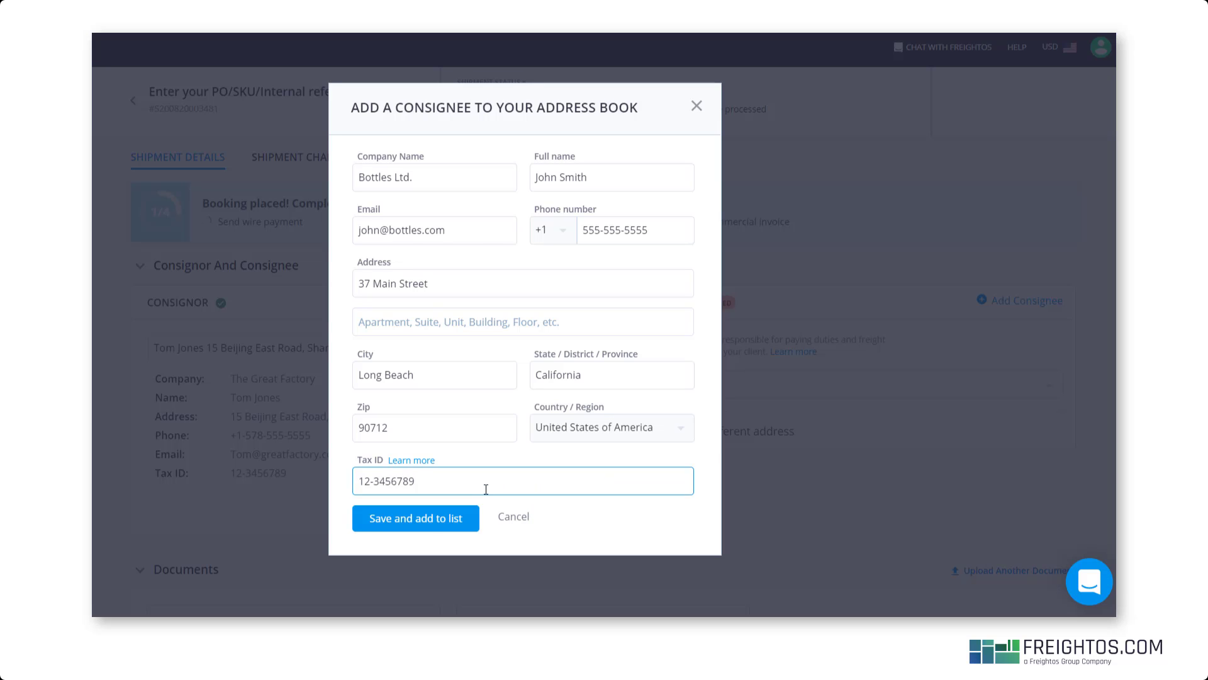
left_click(416, 518)
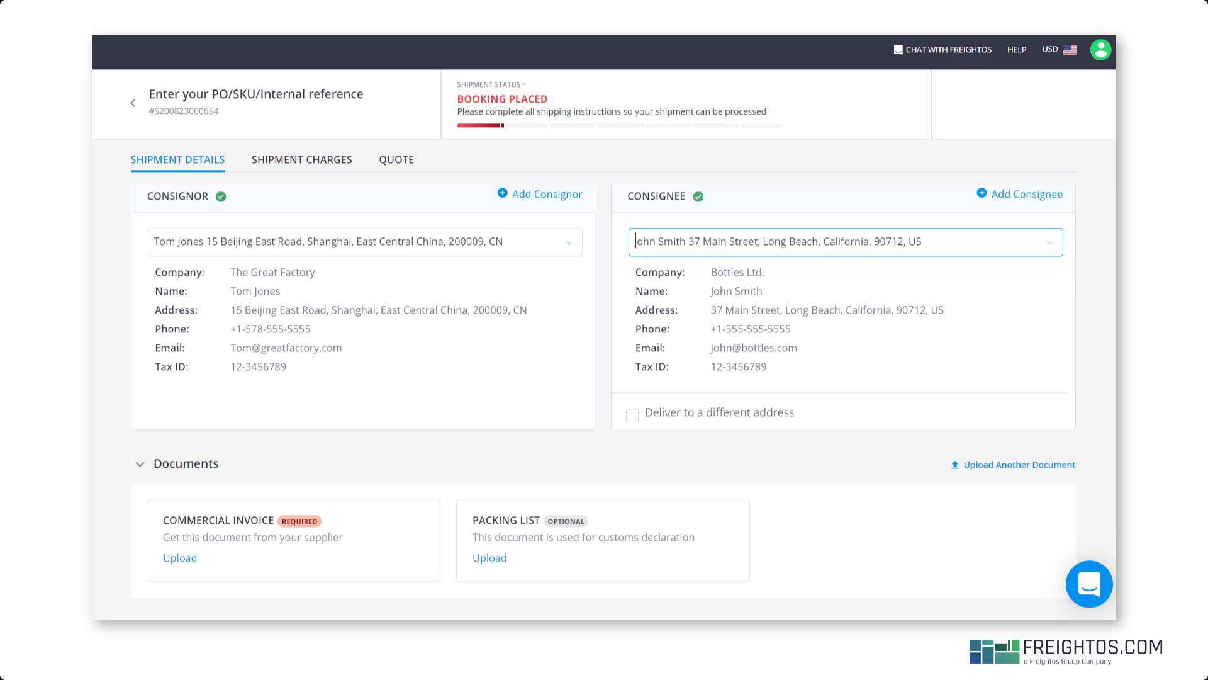